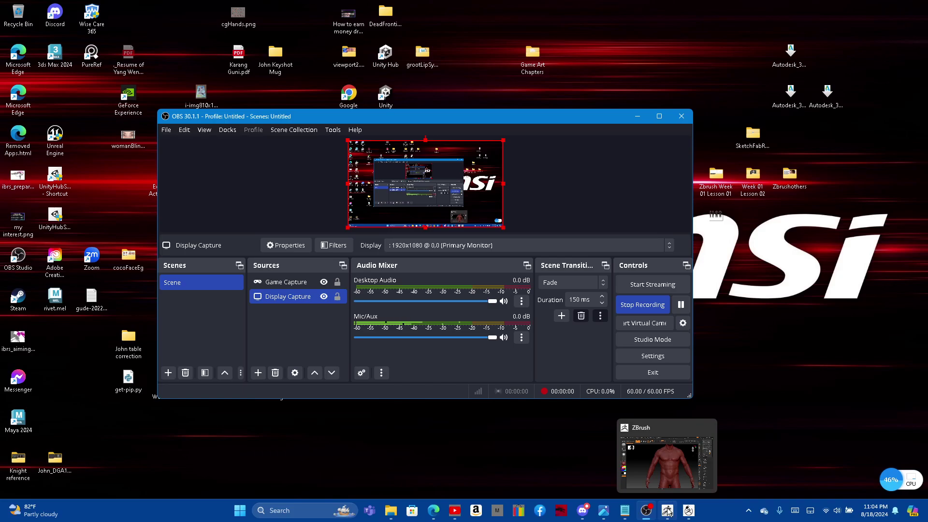
- Bring the ZBrush window with the male body model to the front
click(668, 511)
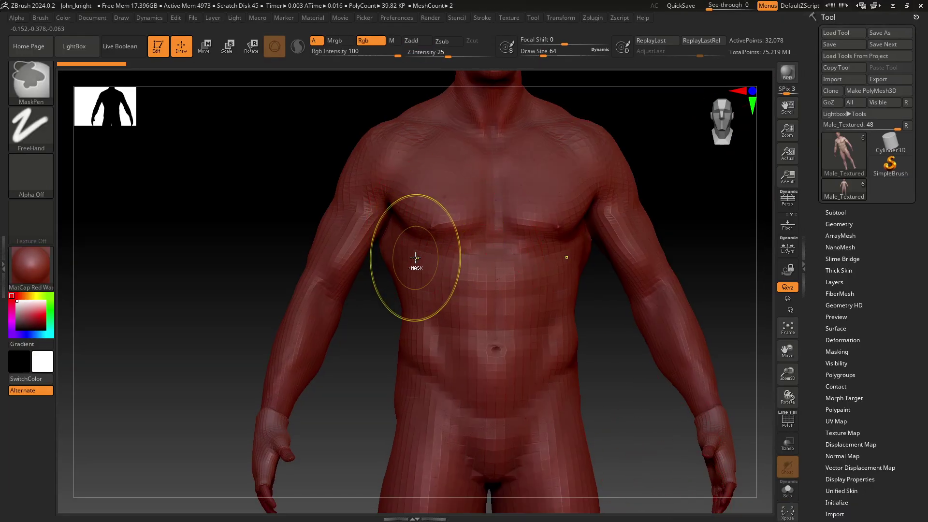
- Mask the chest and abdomen down past the navel, touching up with brush size about 27
mouse_move(416, 261)
ctrl+mouse_down()
mouse_move(444, 211)
mouse_move(438, 149)
mouse_move(421, 133)
ctrl+mouse_up()
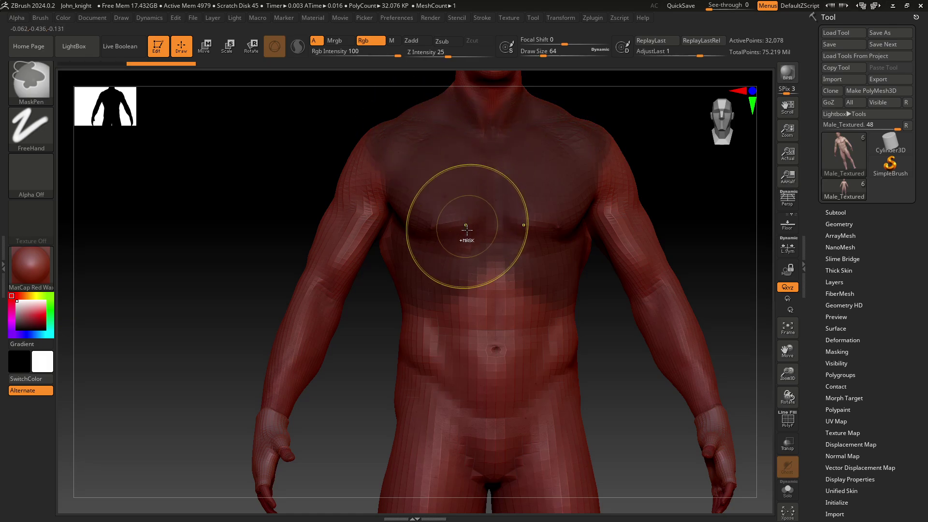
mouse_move(465, 228)
ctrl+mouse_down()
mouse_move(440, 296)
mouse_move(475, 263)
ctrl+mouse_up()
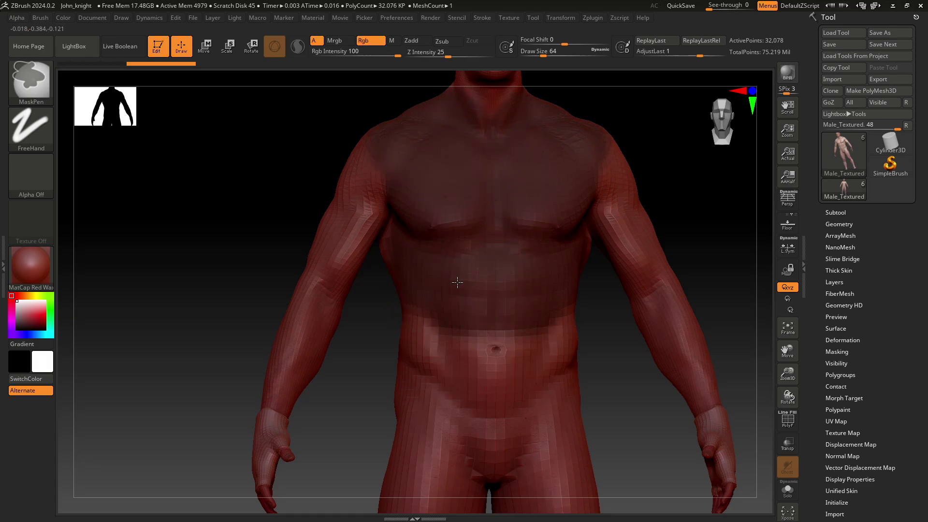
mouse_move(413, 304)
ctrl+mouse_down()
mouse_move(482, 305)
mouse_move(473, 290)
ctrl+mouse_up()
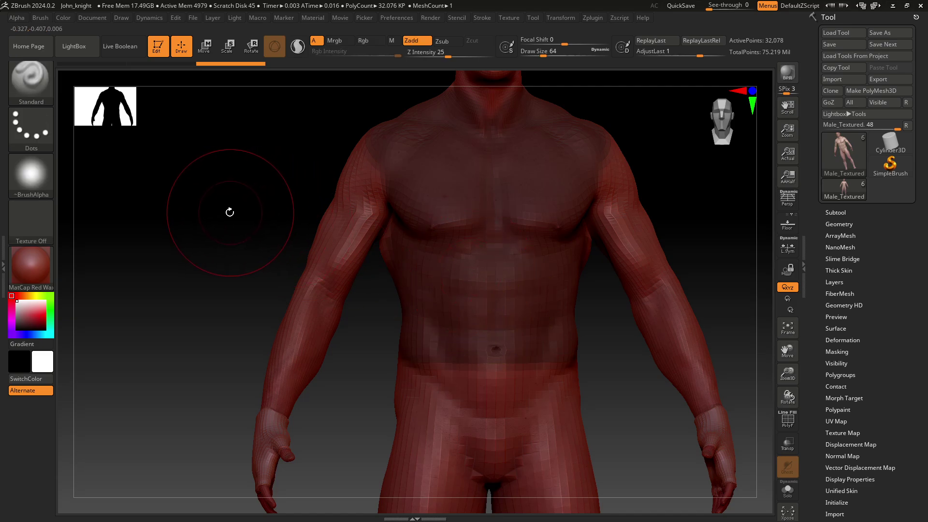
key(s)
drag(229, 218, 215, 218)
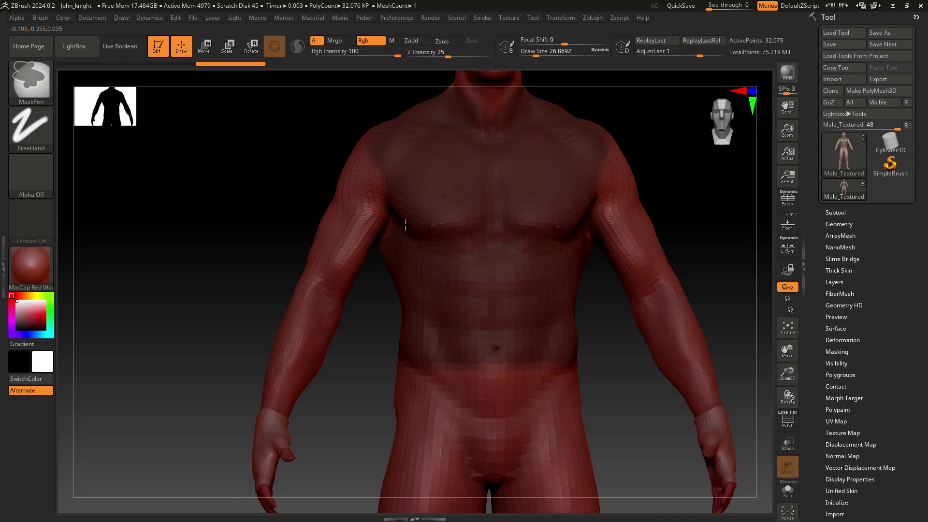
ctrl+click(390, 250)
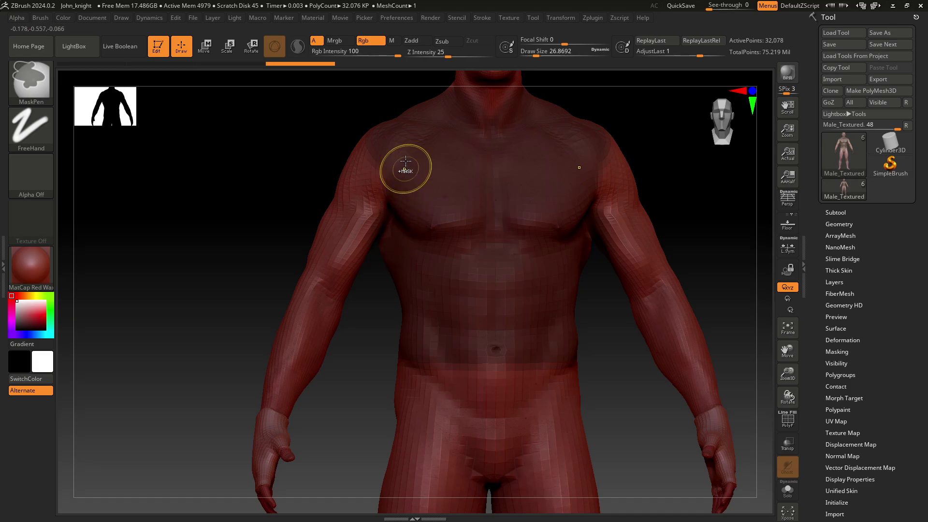
ctrl+click(473, 124)
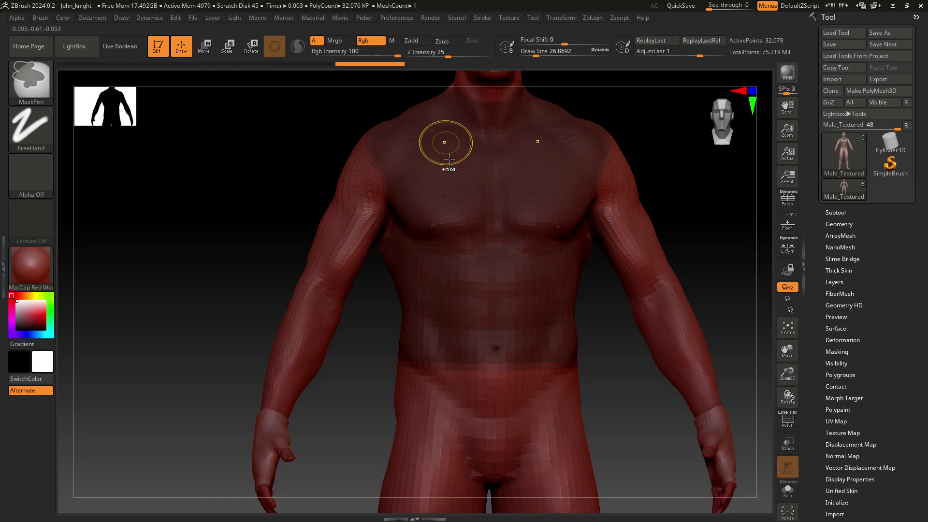
- Clear the mask from the neck band and turn the model toward its back
alt+drag(233, 191, 187, 301)
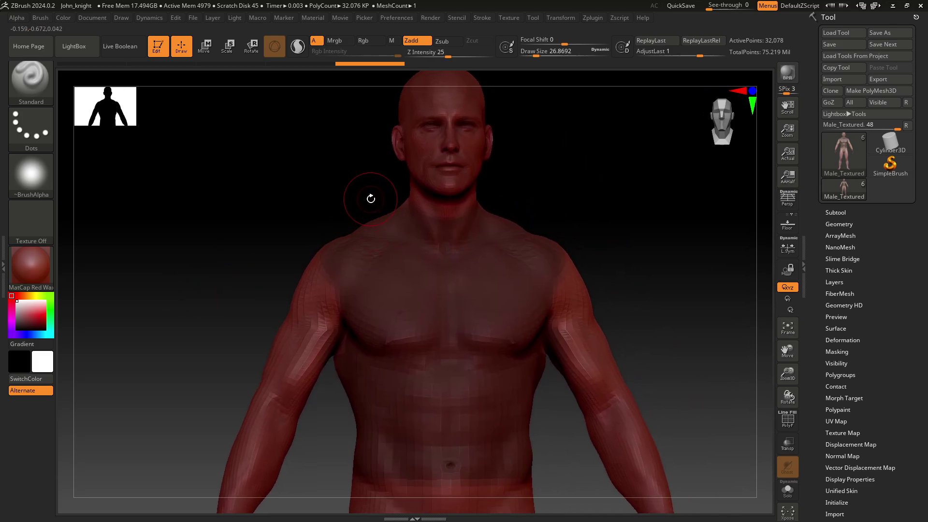
mouse_move(385, 197)
ctrl+mouse_down()
mouse_move(531, 214)
mouse_move(462, 216)
mouse_move(497, 215)
ctrl+mouse_up()
ctrl+drag(363, 185, 537, 215)
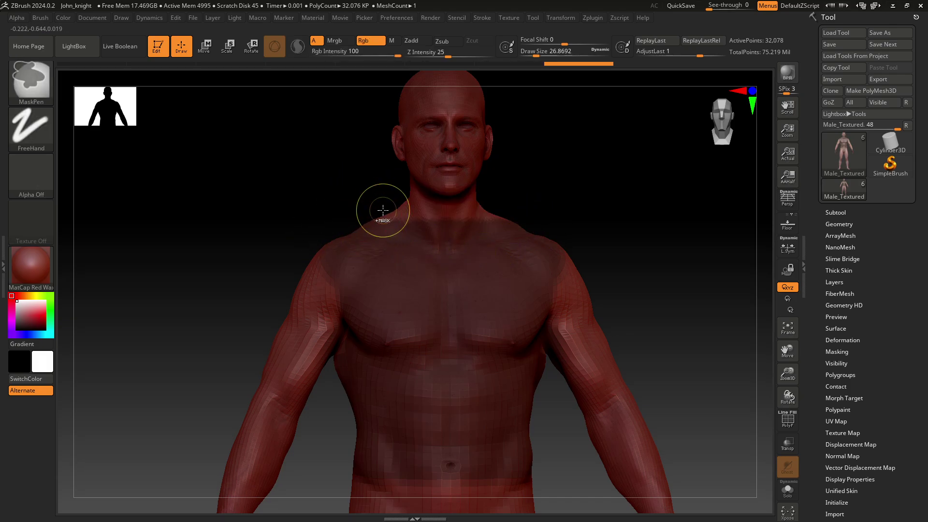
ctrl+drag(382, 211, 380, 214)
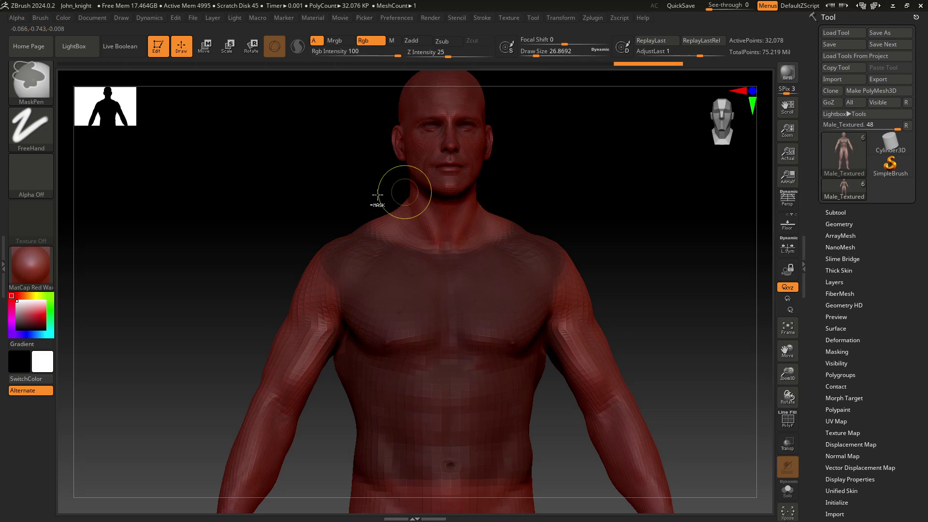
mouse_move(254, 176)
mouse_down()
mouse_move(217, 201)
mouse_move(277, 207)
mouse_move(273, 197)
mouse_up()
key(ctrl)
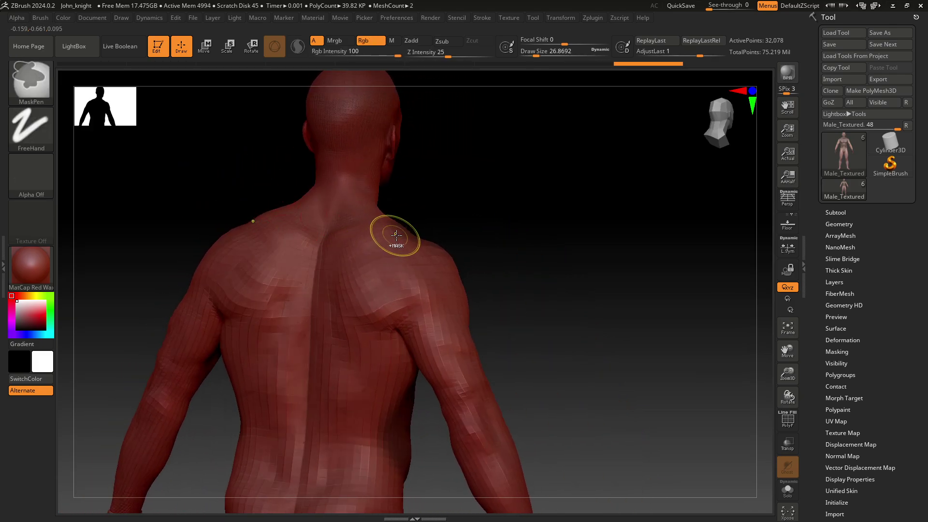
- Mask the upper back and both shoulder blades, then turn the model to face front
mouse_move(397, 235)
ctrl+mouse_down()
mouse_move(382, 251)
mouse_move(325, 256)
mouse_move(253, 290)
mouse_move(227, 368)
ctrl+mouse_up()
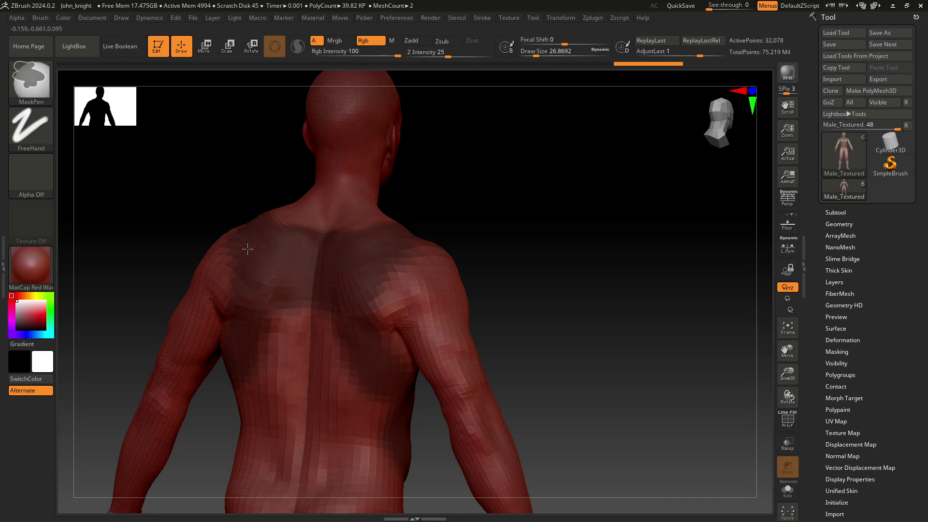
mouse_move(404, 265)
ctrl+mouse_down()
mouse_move(387, 374)
mouse_move(277, 321)
mouse_move(303, 365)
mouse_move(271, 395)
mouse_move(276, 426)
mouse_move(266, 429)
ctrl+mouse_up()
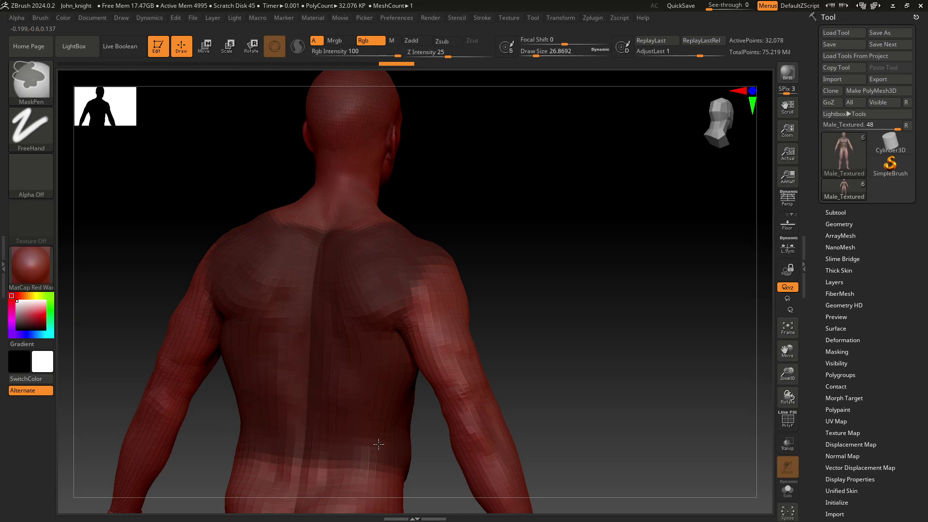
mouse_move(594, 275)
mouse_down()
mouse_move(549, 290)
mouse_move(422, 250)
mouse_move(479, 265)
mouse_move(507, 307)
mouse_up()
mouse_move(291, 314)
mouse_down()
mouse_move(244, 319)
mouse_move(259, 315)
mouse_move(254, 289)
mouse_move(239, 286)
mouse_up()
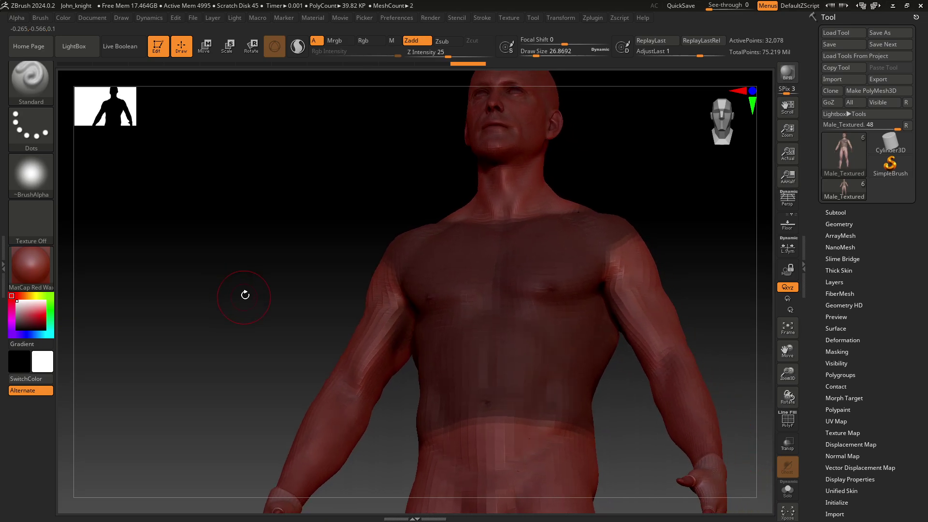
- Shrink the MaskPen Draw Size for finer edges and orbit around the torso to check the mask
ctrl+right_drag(247, 296, 270, 332)
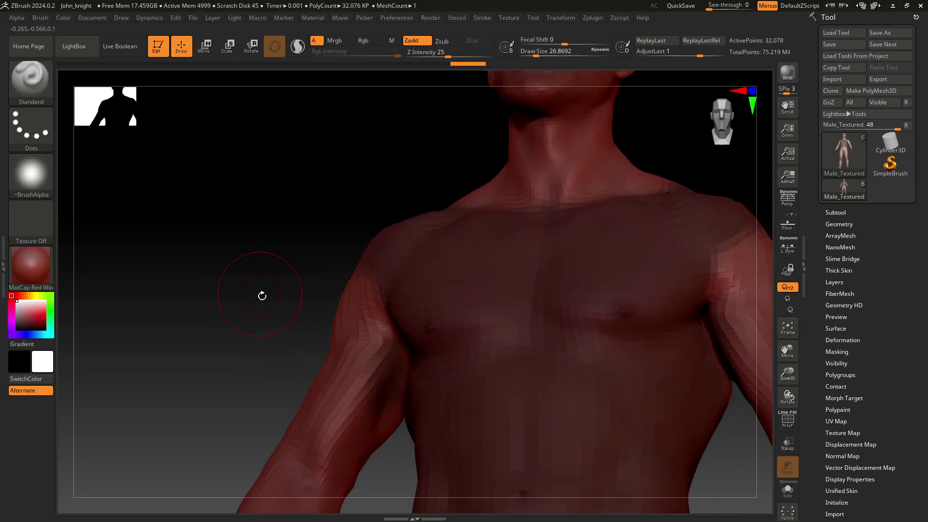
key(s)
drag(258, 294, 253, 295)
key(ctrl)
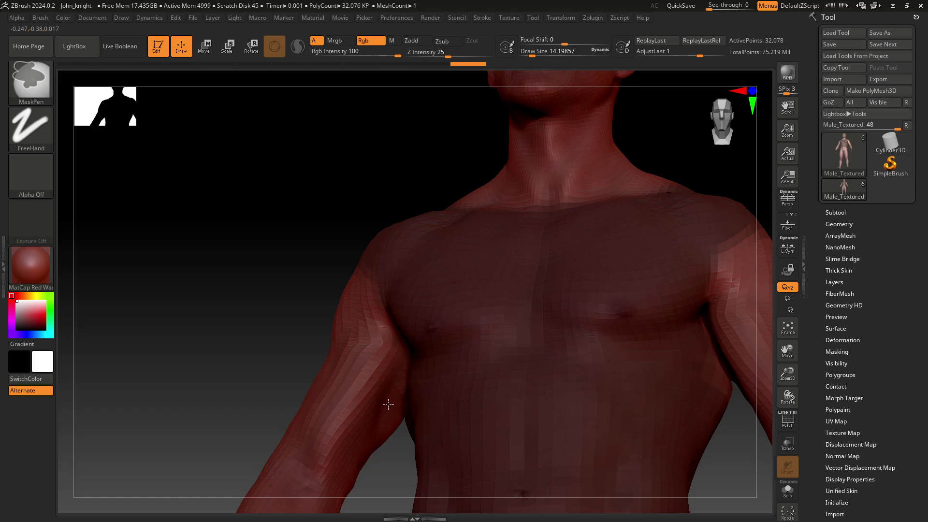
drag(207, 316, 228, 247)
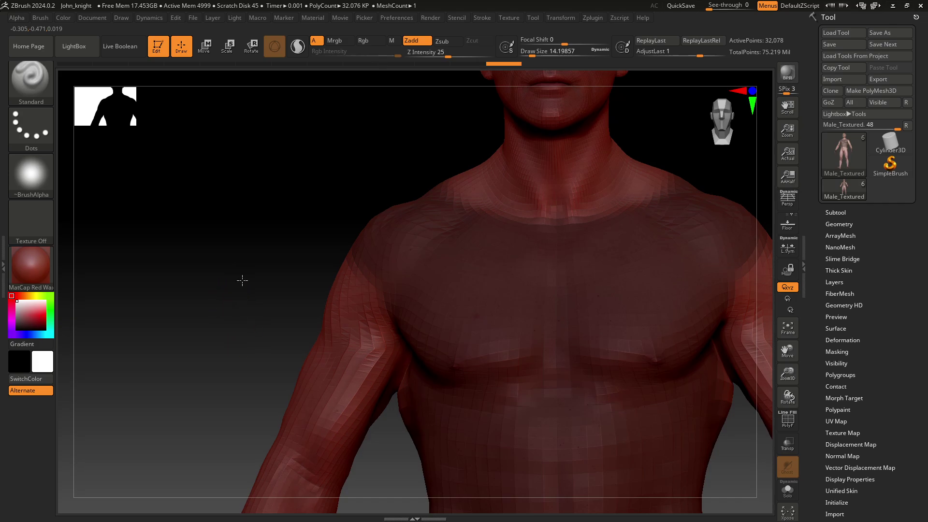
mouse_move(242, 280)
mouse_down()
mouse_move(158, 236)
mouse_move(180, 242)
mouse_move(180, 234)
mouse_up()
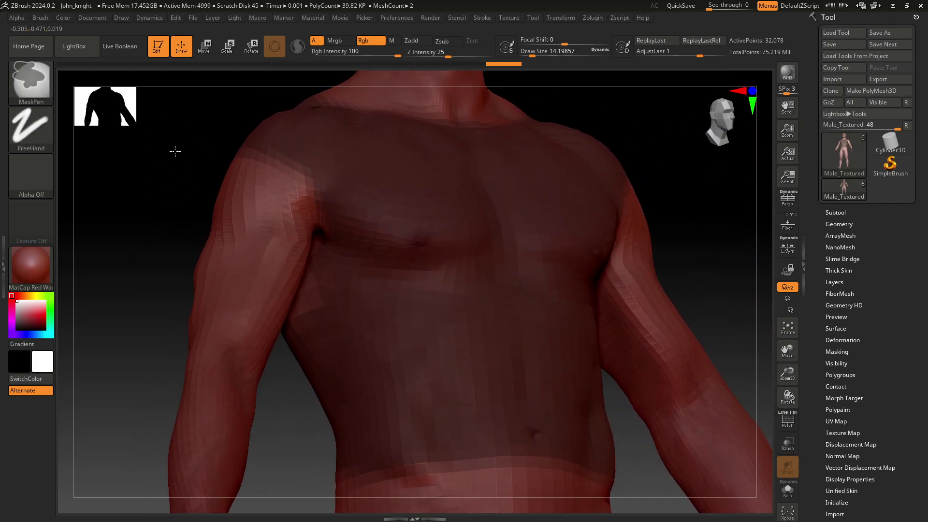
mouse_move(124, 228)
mouse_down()
mouse_move(142, 340)
mouse_move(125, 296)
mouse_up()
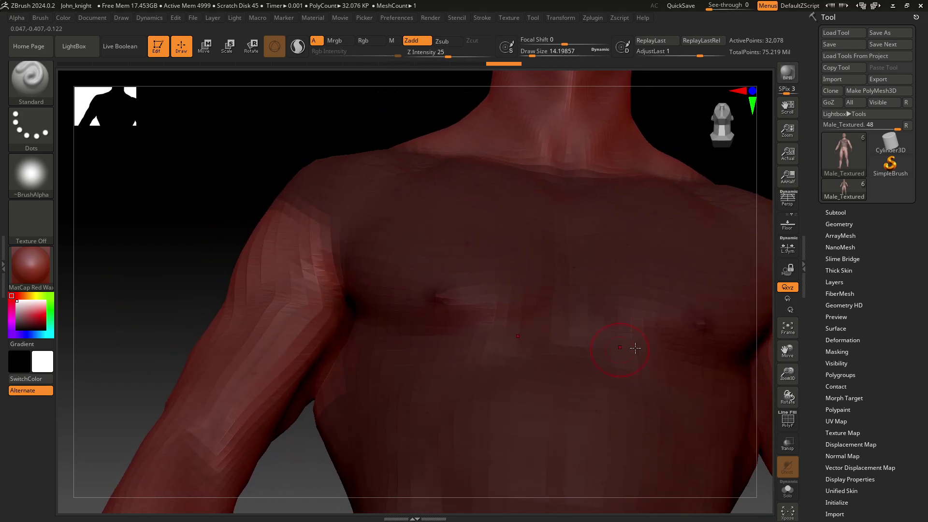
- Extract a shell from the masked torso under SubTool > Extract and inspect it
click(839, 213)
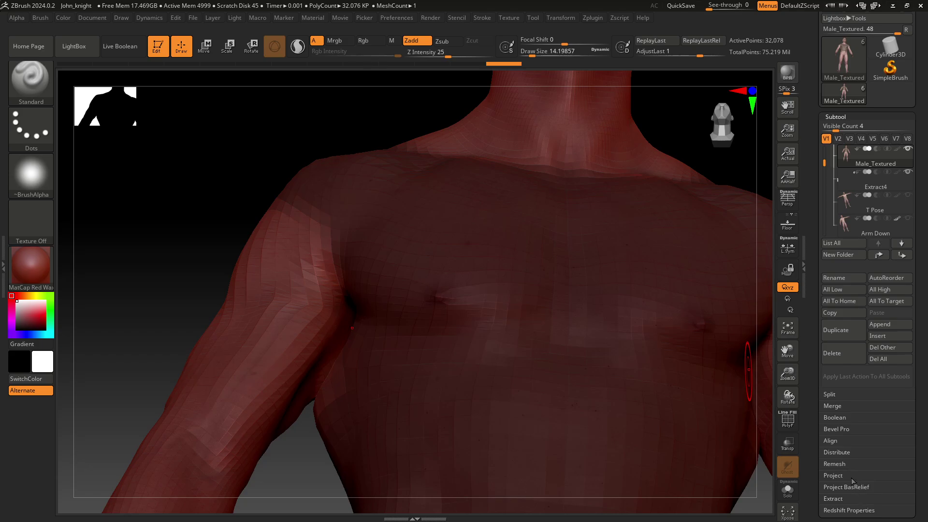
click(833, 499)
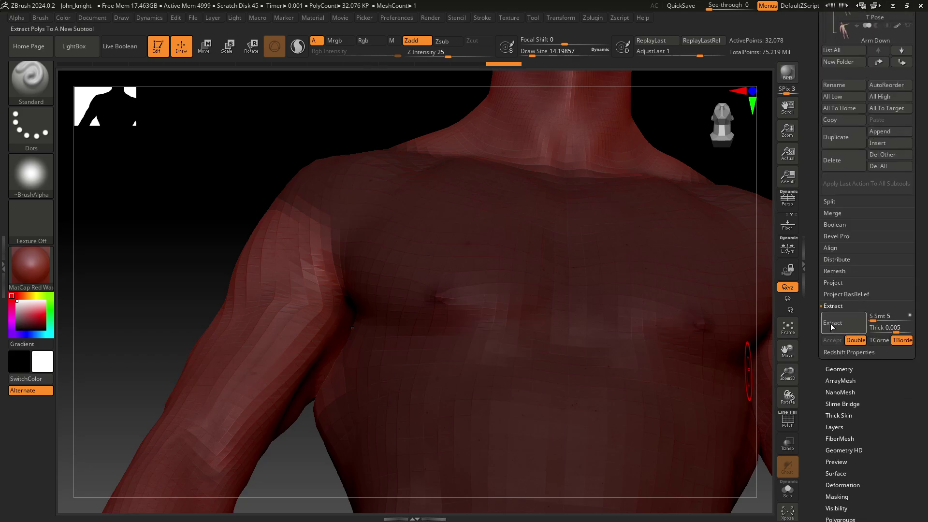
click(839, 321)
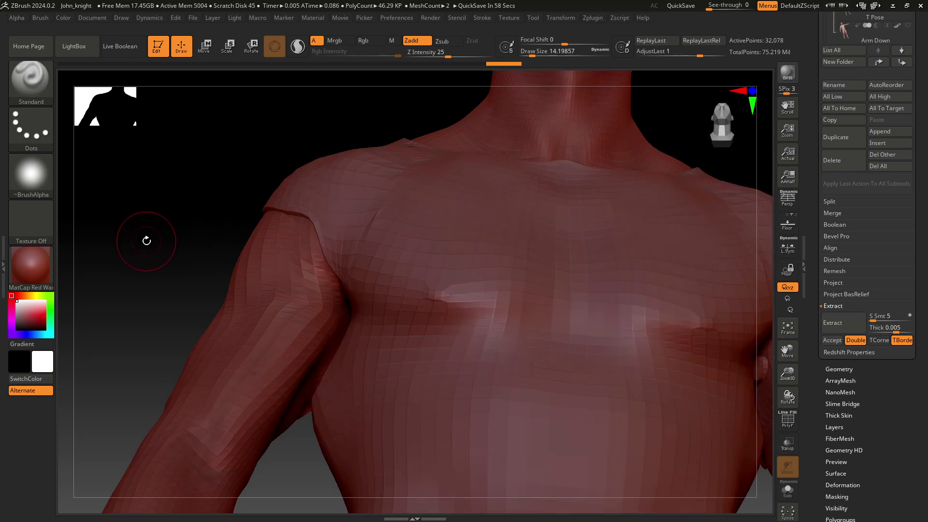
drag(147, 241, 170, 227)
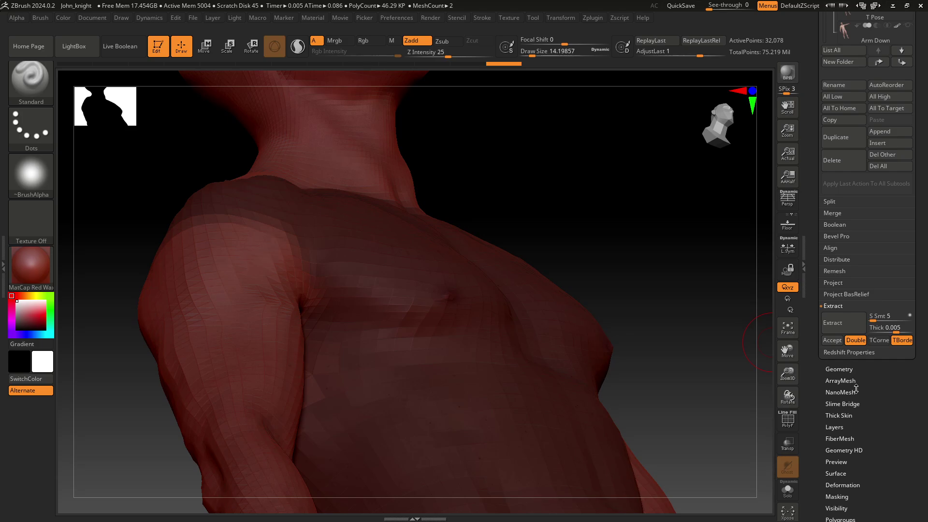
click(830, 326)
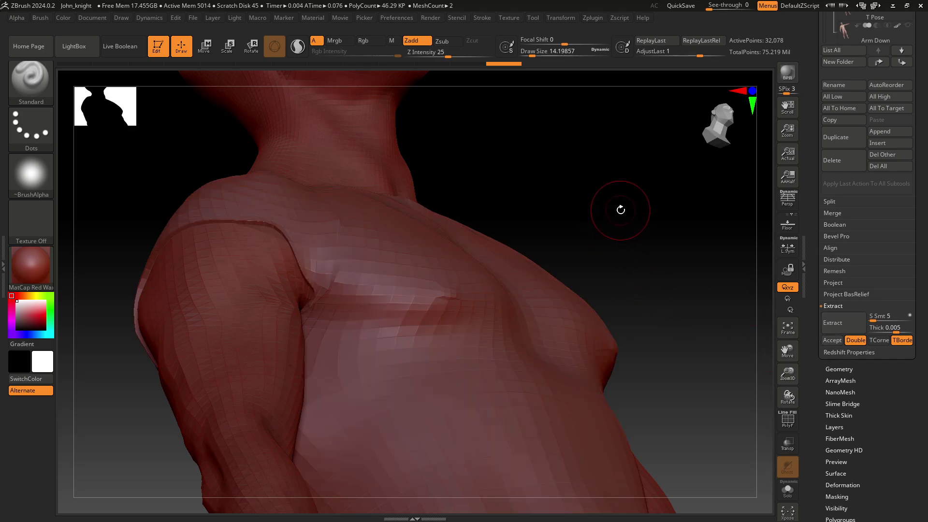
- Frame the whole figure and regenerate the shirt-shaped extraction preview
drag(628, 201, 590, 253)
key(ctrl)
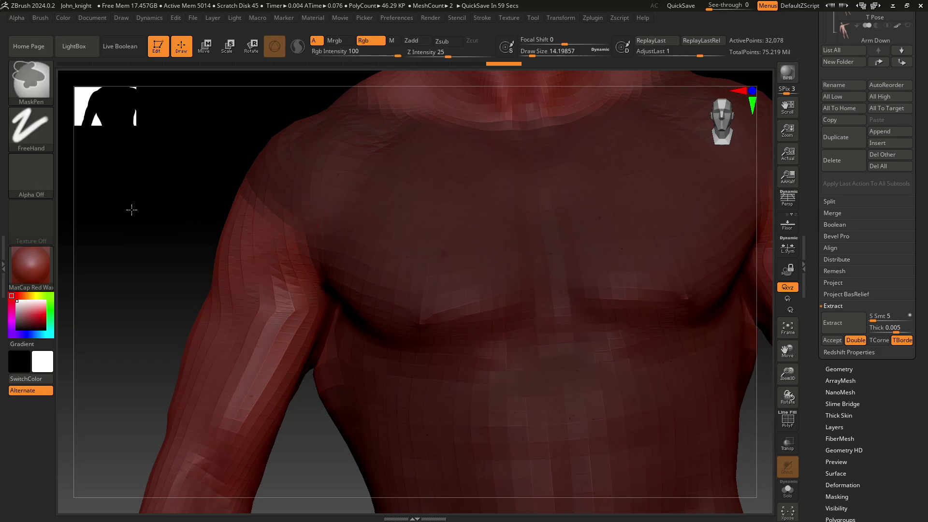
key(f)
click(863, 326)
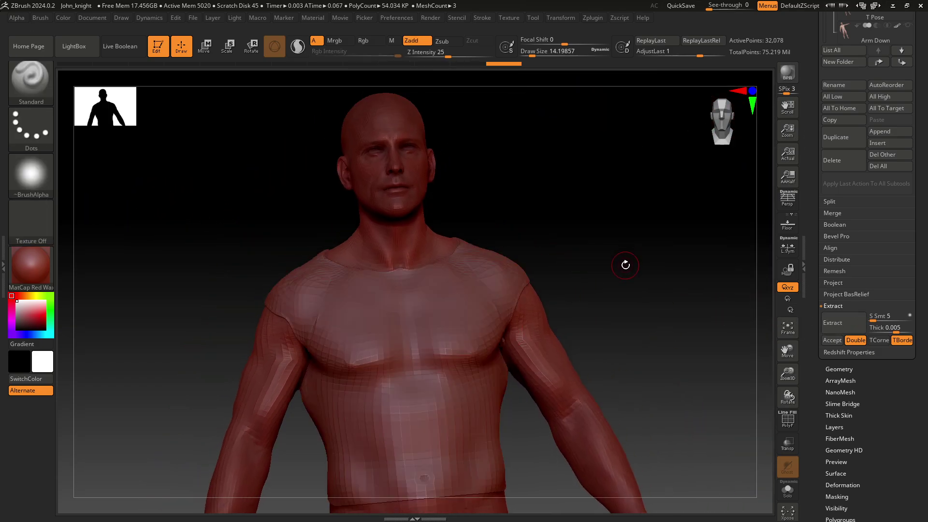
text(0.005)
- Rebuild the shirt at 0.008 thickness and accept it as a new subtool
click(883, 329)
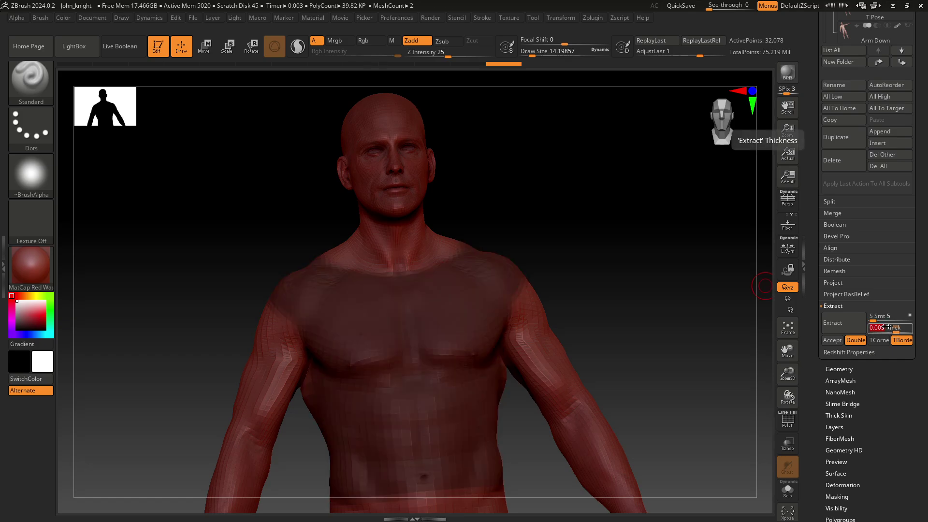
key(Return)
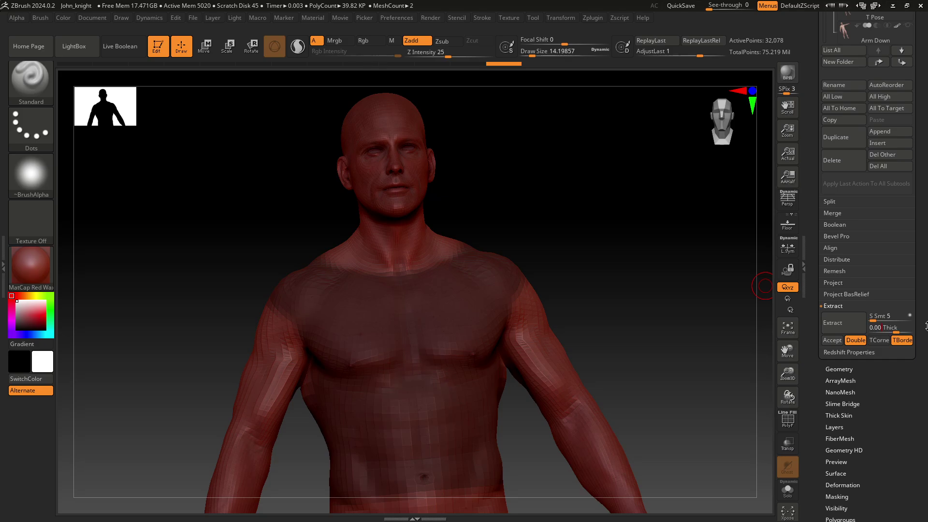
text(8)
key(Return)
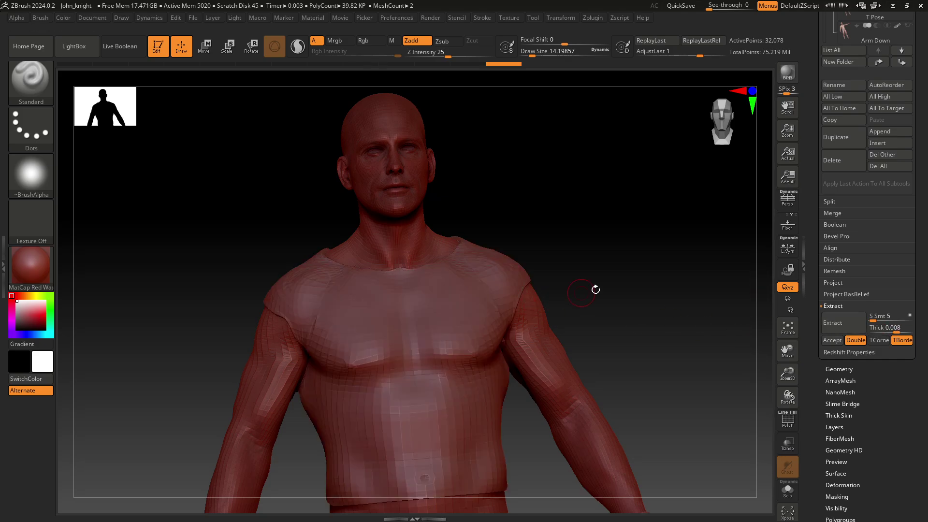
drag(637, 279, 676, 298)
click(854, 327)
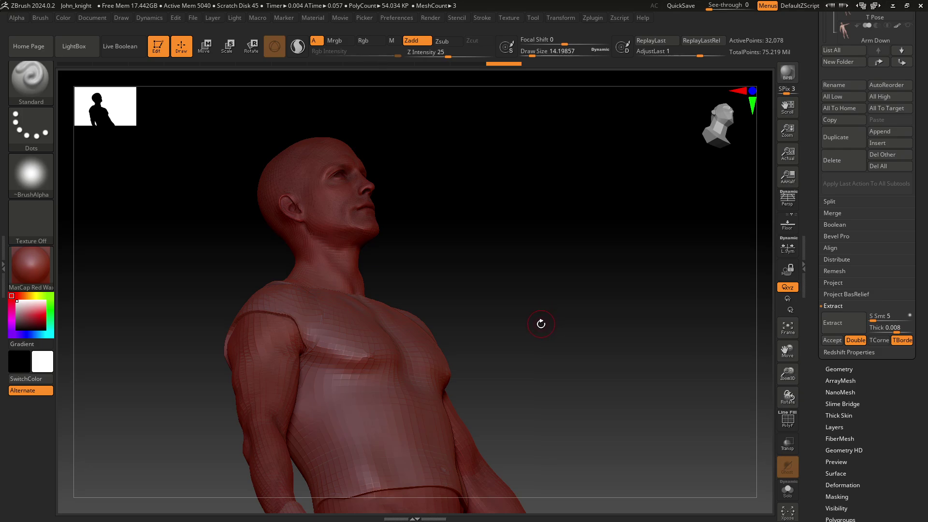
click(831, 341)
mouse_move(580, 280)
mouse_down()
mouse_move(549, 321)
mouse_move(582, 304)
mouse_move(634, 300)
mouse_move(617, 174)
mouse_up()
mouse_move(661, 263)
mouse_down()
mouse_move(635, 218)
mouse_move(650, 201)
mouse_move(633, 187)
mouse_move(601, 195)
mouse_move(607, 211)
mouse_move(628, 219)
mouse_move(667, 211)
mouse_move(648, 215)
mouse_up()
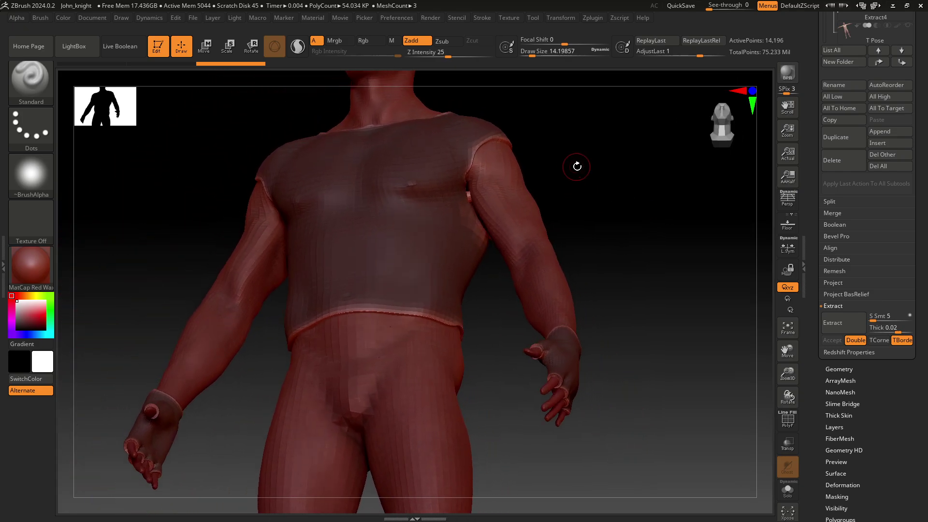
drag(573, 162, 595, 189)
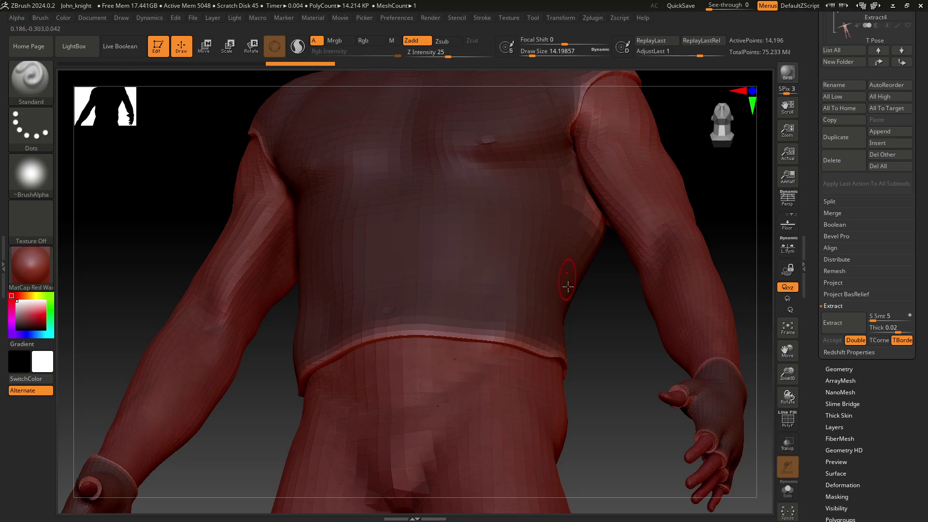
mouse_move(609, 384)
mouse_down()
mouse_move(555, 368)
mouse_move(564, 306)
mouse_move(522, 271)
mouse_move(544, 350)
mouse_move(617, 386)
mouse_move(616, 433)
mouse_move(354, 377)
mouse_move(369, 356)
mouse_move(315, 352)
mouse_move(301, 368)
mouse_move(245, 367)
mouse_move(401, 379)
mouse_move(306, 369)
mouse_move(279, 387)
mouse_move(232, 391)
mouse_move(250, 418)
mouse_move(323, 422)
mouse_move(249, 404)
mouse_move(248, 415)
mouse_move(274, 362)
mouse_move(298, 357)
mouse_up()
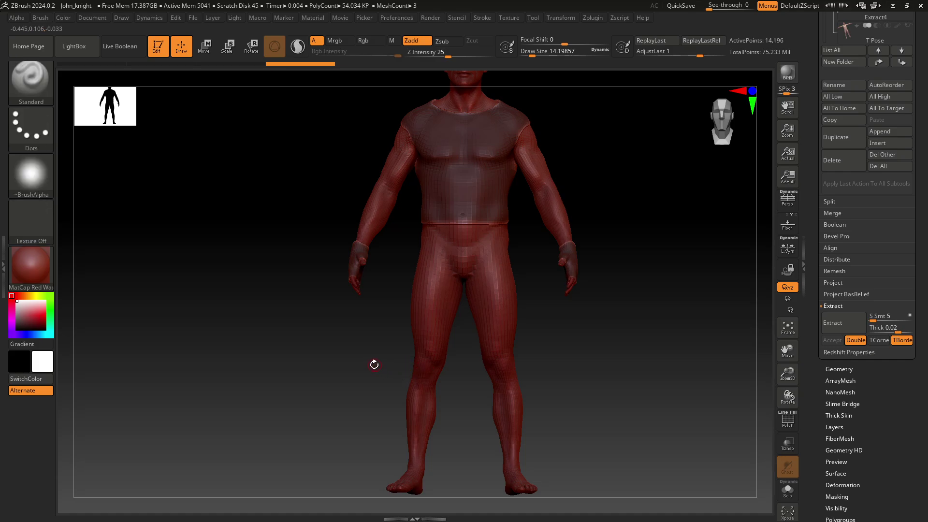
- Enlarge the mask brush to about 62 and mask the front of the thighs toward the knees
key(s)
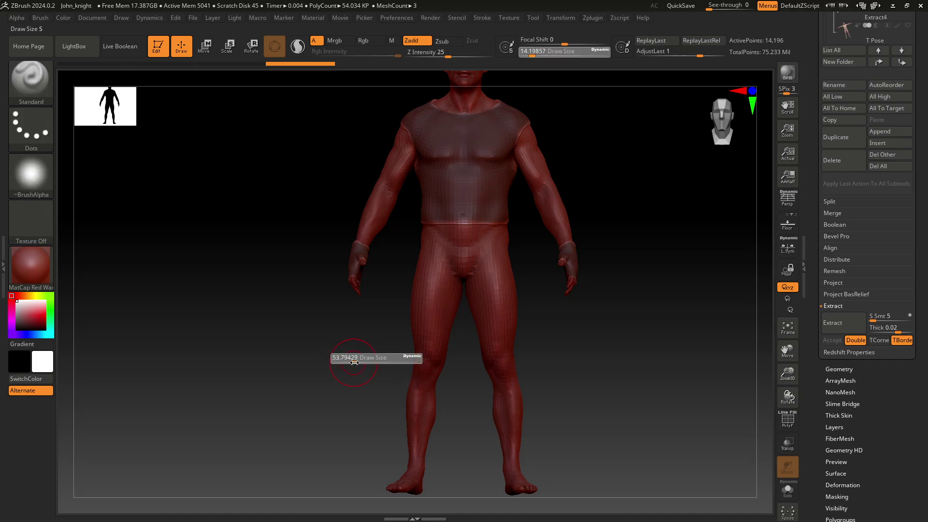
drag(354, 362, 355, 362)
key(ctrl)
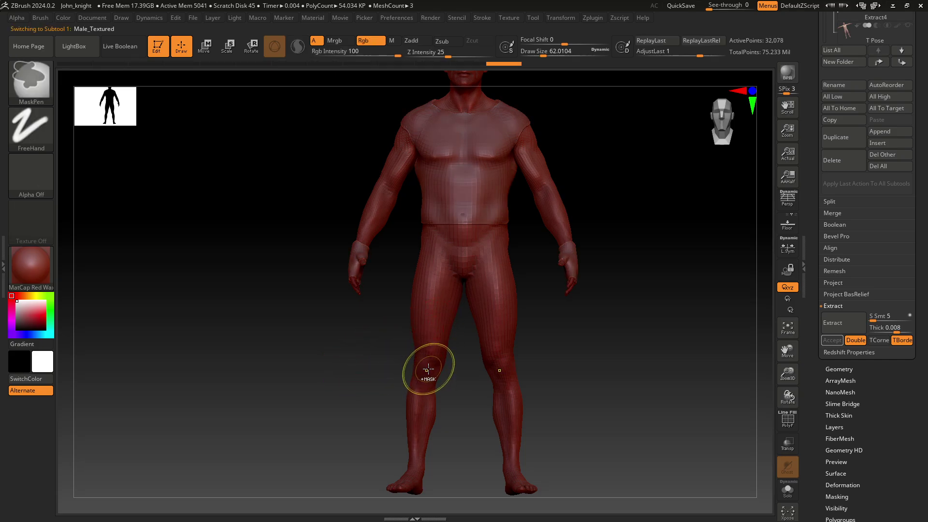
mouse_move(431, 369)
ctrl+mouse_down()
mouse_move(419, 352)
mouse_move(441, 323)
mouse_move(416, 311)
mouse_move(469, 278)
mouse_move(458, 260)
ctrl+mouse_up()
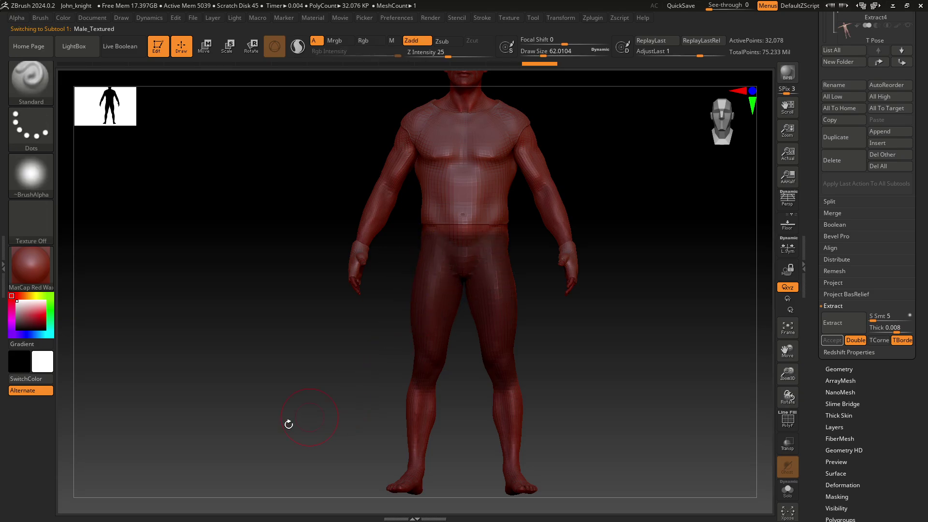
- Mask the back of the legs, buttocks and hips from a rear view
drag(248, 408, 352, 408)
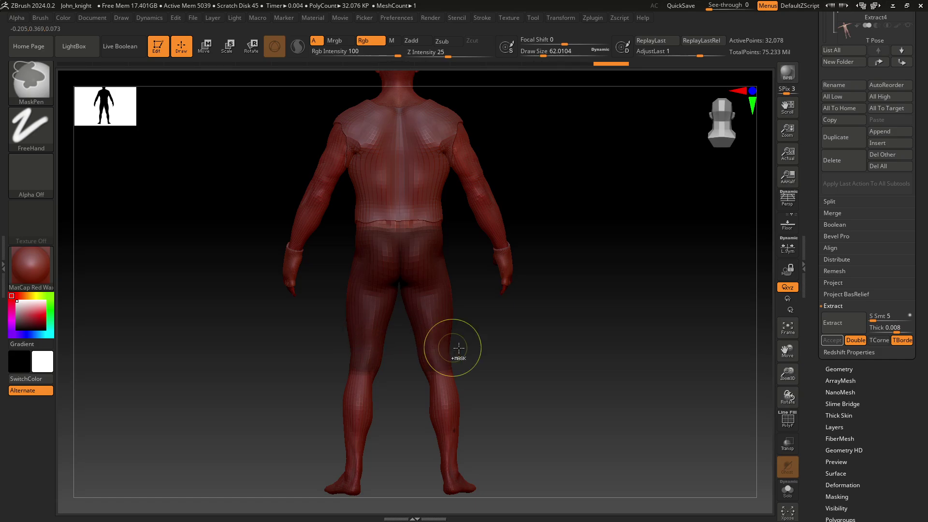
mouse_move(596, 373)
mouse_down()
mouse_move(507, 374)
mouse_move(582, 375)
mouse_move(505, 383)
mouse_move(586, 379)
mouse_up()
key(ctrl)
key(ctrl)
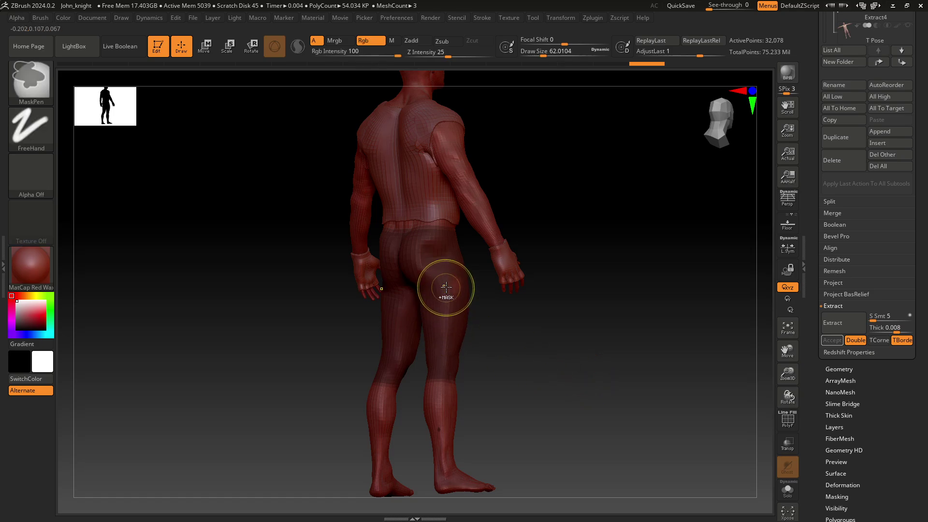
mouse_move(552, 394)
mouse_down()
mouse_move(592, 403)
mouse_move(343, 319)
mouse_move(362, 375)
mouse_move(327, 390)
mouse_up()
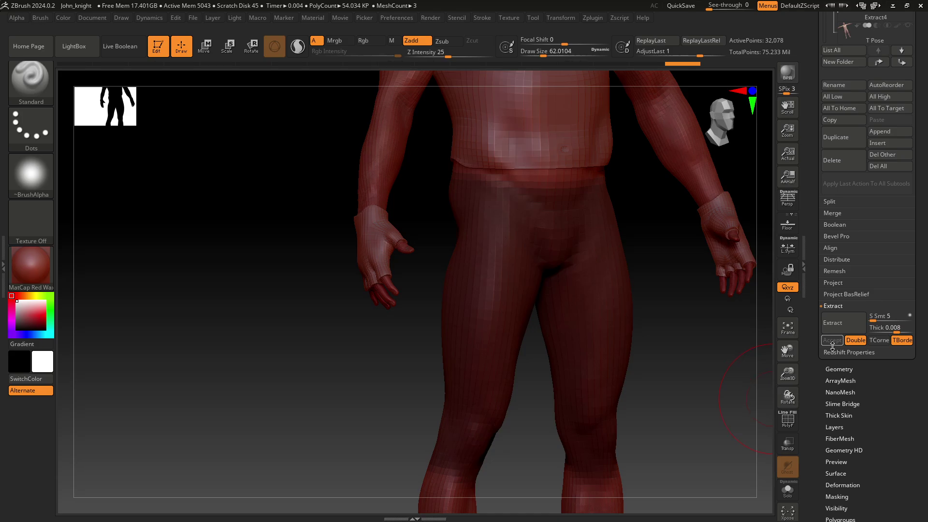
- Preview the pants extraction from the masked legs, zooming in on the hips
click(829, 323)
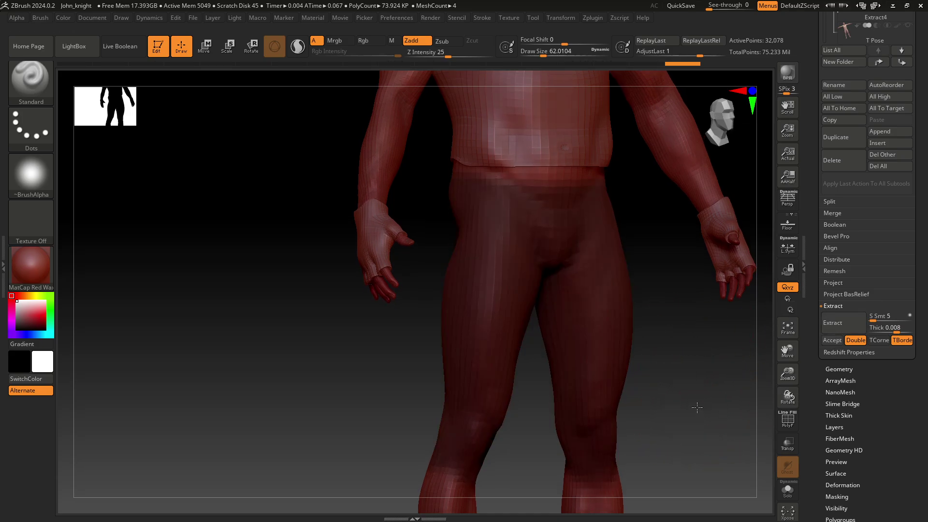
drag(692, 404, 683, 332)
mouse_move(305, 398)
mouse_down()
mouse_move(332, 409)
mouse_move(318, 300)
mouse_move(626, 399)
mouse_up()
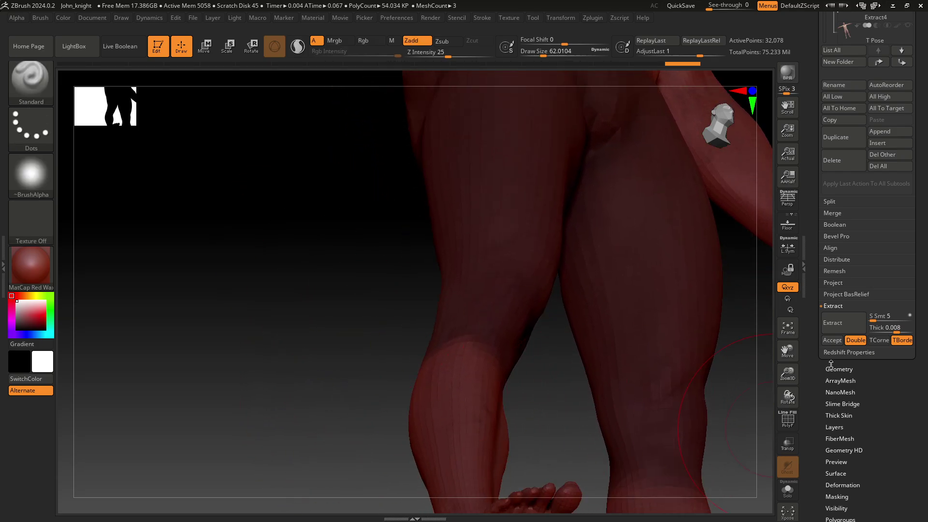
click(830, 330)
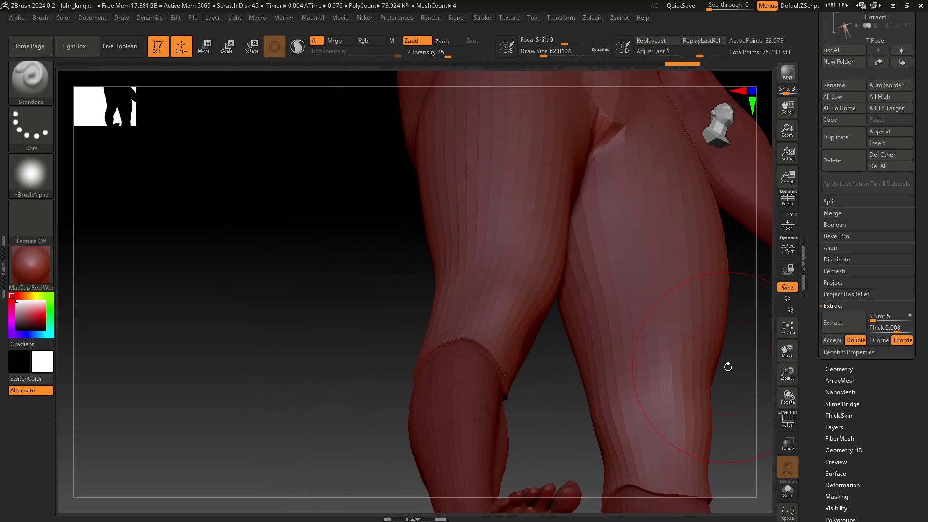
- Rebuild the pants at 0.009 thickness and accept them as a new subtool
click(895, 327)
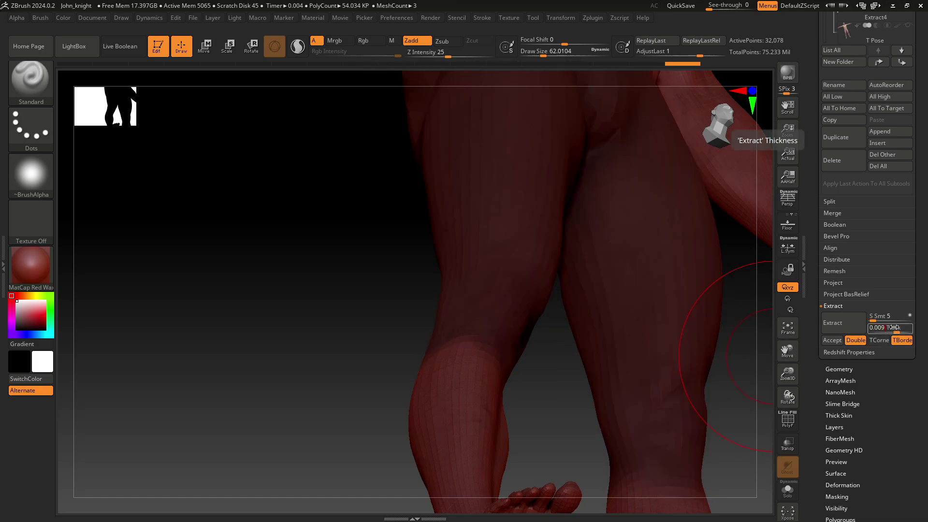
key(Return)
click(842, 323)
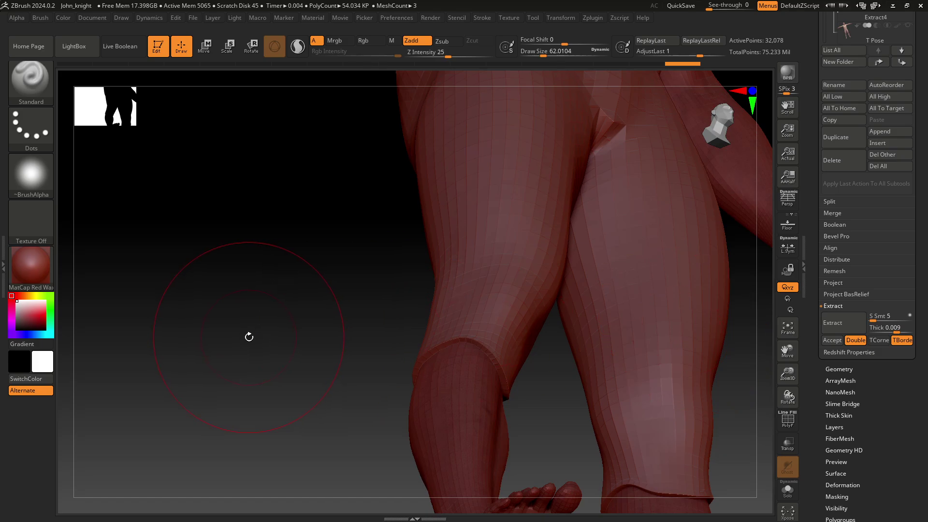
click(829, 340)
mouse_move(268, 338)
mouse_down()
mouse_move(286, 343)
mouse_move(271, 309)
mouse_move(232, 379)
mouse_move(300, 376)
mouse_move(316, 335)
mouse_up()
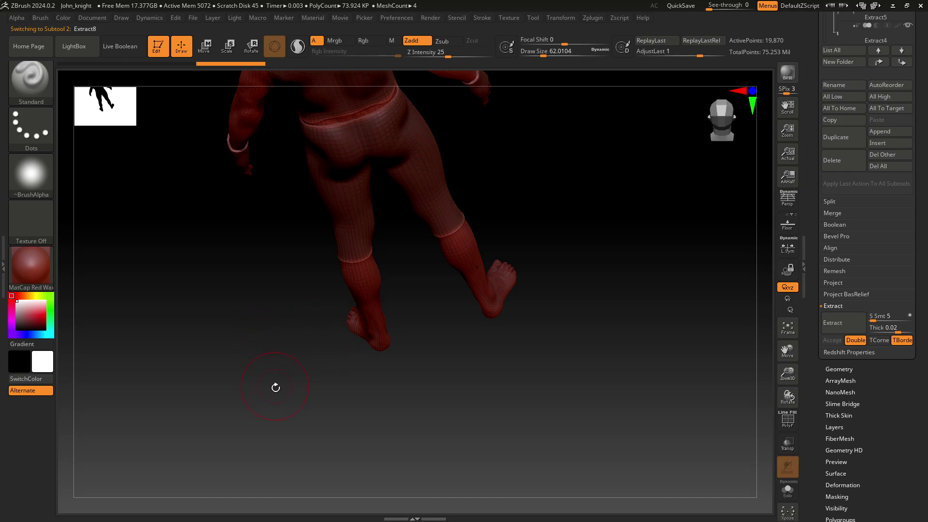
mouse_move(275, 387)
mouse_down()
mouse_move(244, 300)
mouse_move(304, 470)
mouse_move(254, 390)
mouse_move(264, 353)
mouse_move(251, 401)
mouse_move(310, 430)
mouse_move(224, 445)
mouse_move(218, 415)
mouse_move(306, 443)
mouse_move(222, 420)
mouse_move(272, 400)
mouse_move(230, 412)
mouse_move(244, 414)
mouse_move(219, 446)
mouse_up()
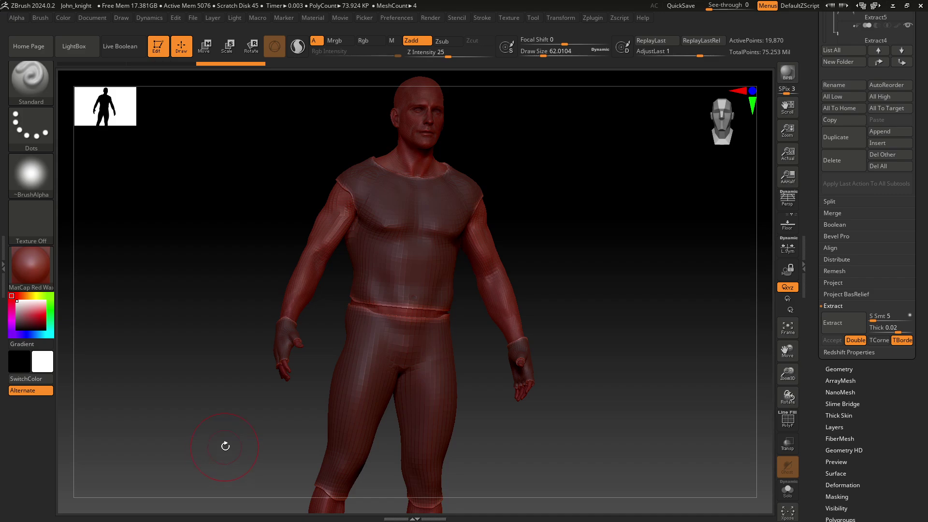